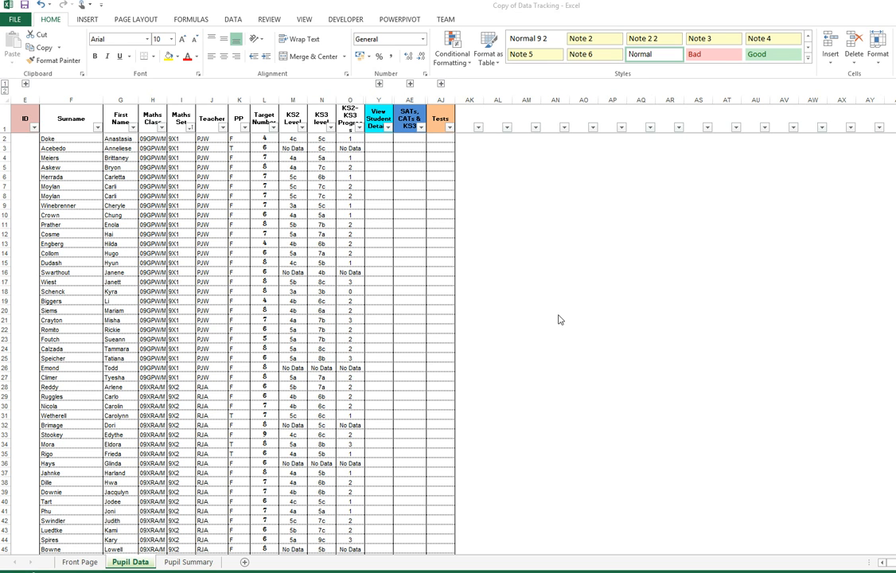
Clear the KS2-KS3 progress value in row 5 and the KS3 level in row 7
drag(212, 282, 212, 311)
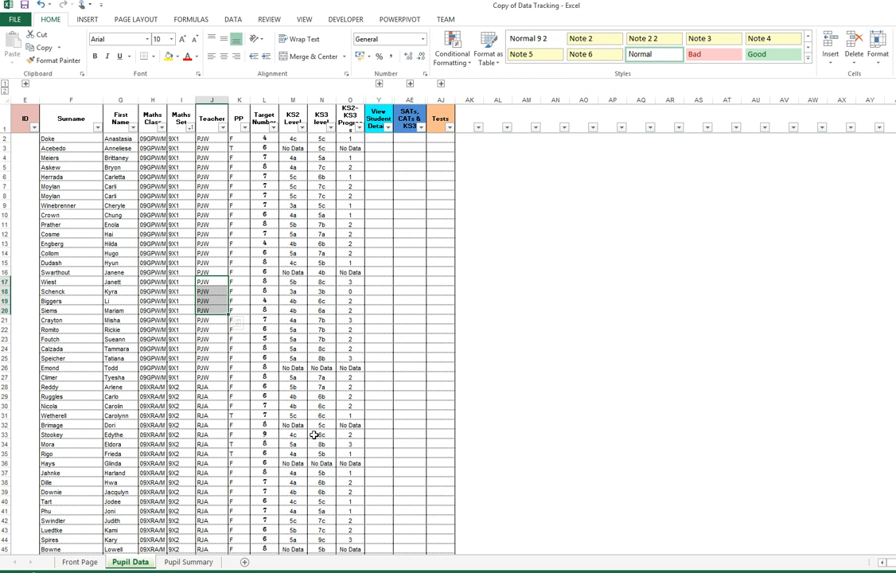
click(351, 168)
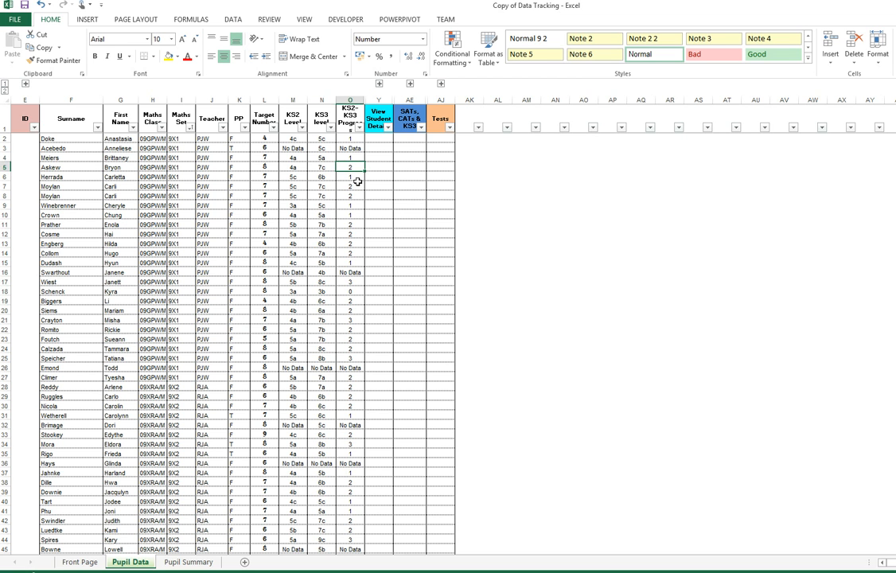
key(Delete)
click(322, 189)
key(Delete)
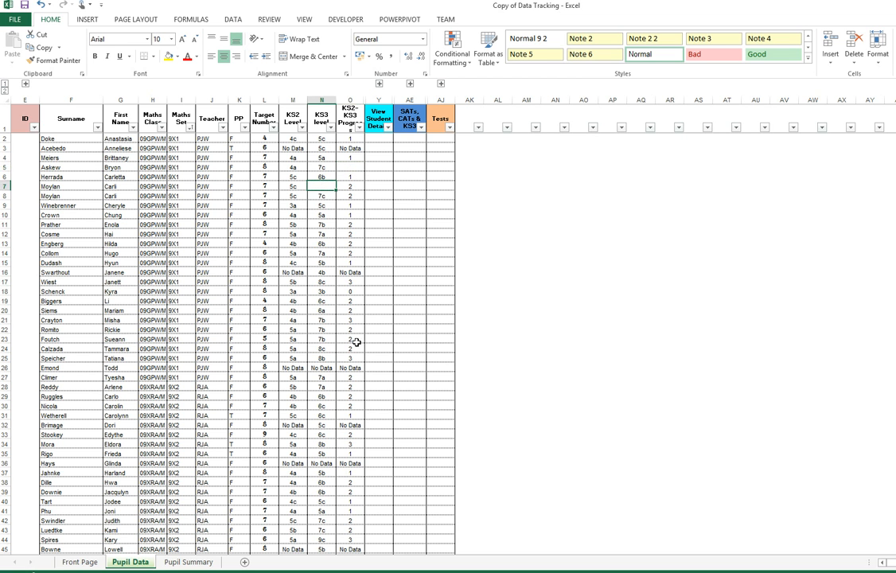
Clear the KS3 level and progress values in row 19 and the KS3 level in row 25
click(350, 301)
key(Delete)
click(321, 301)
key(Delete)
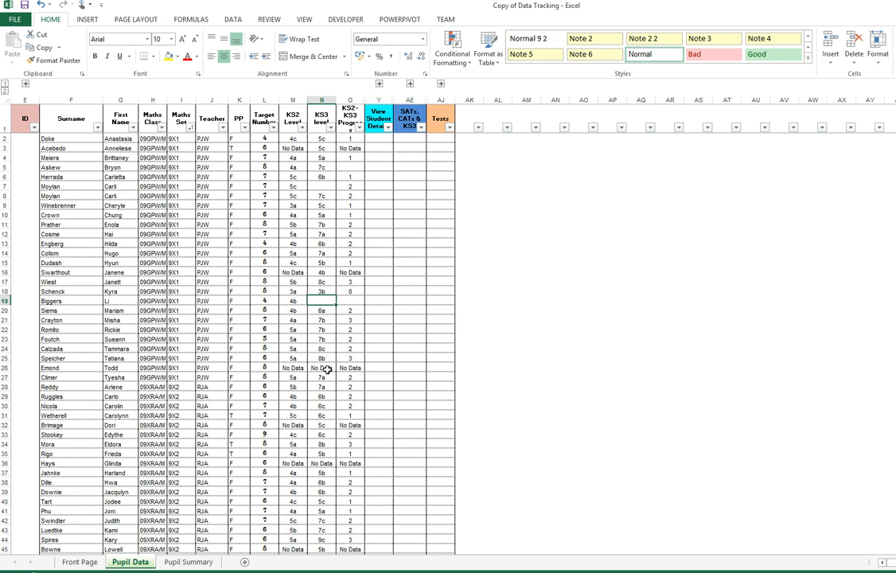
click(322, 359)
key(Delete)
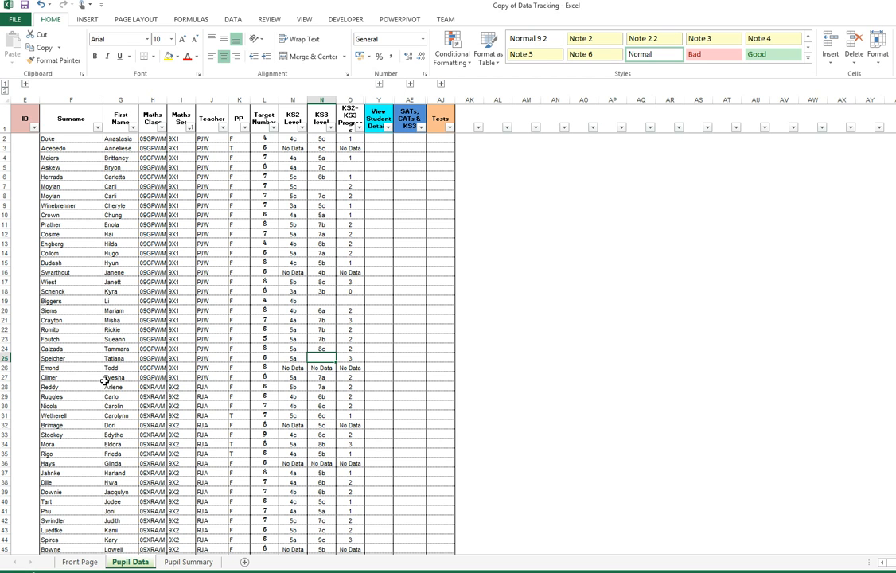
Change the Maths Set of the pupil in row 27 to 9x2
click(190, 379)
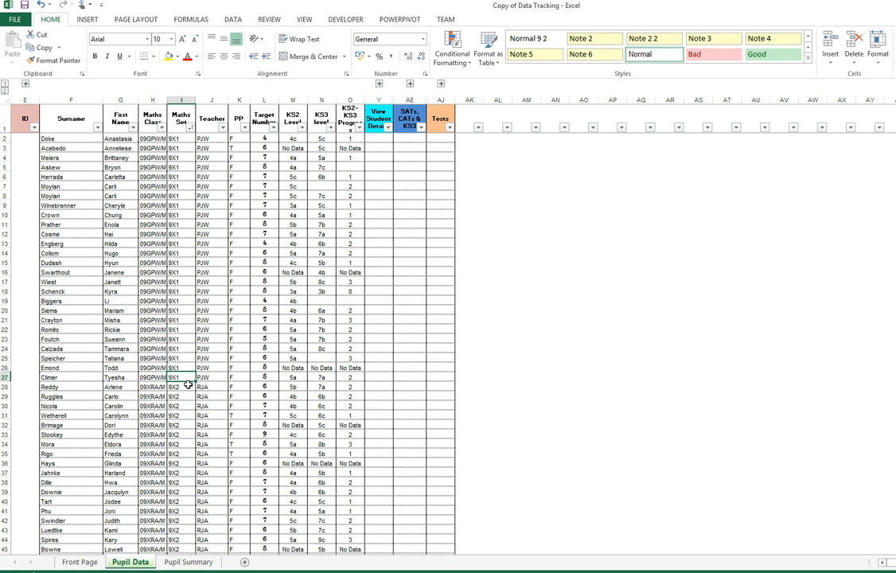
text(9x2)
key(Return)
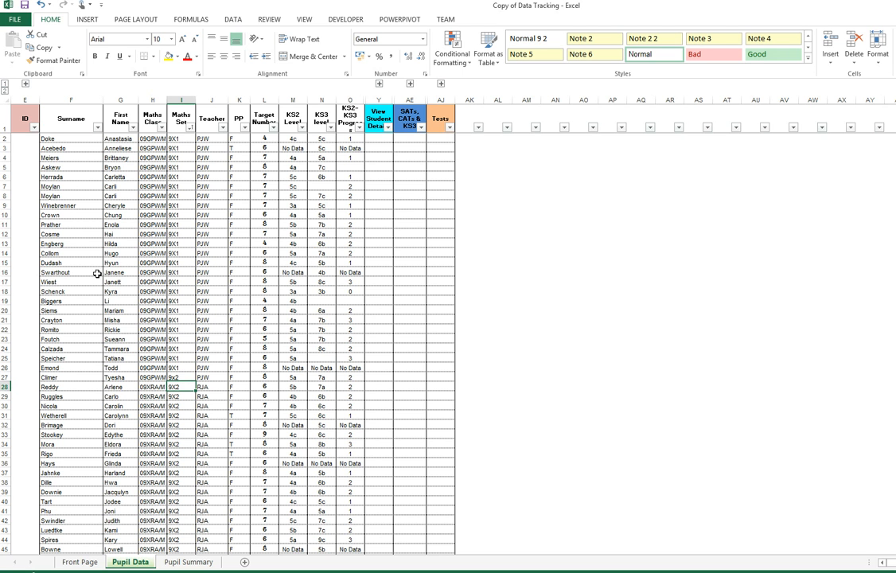
Unhide the Test 1 and Auto Pupil Data sheets using the Show / Hide Sheets dialog on the Front Page
key(ctrl+Page_Up)
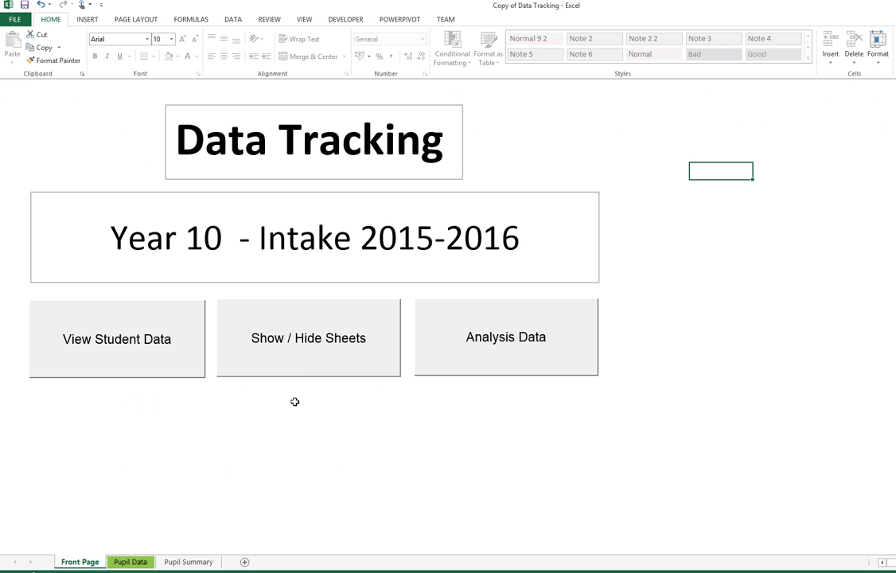
click(324, 339)
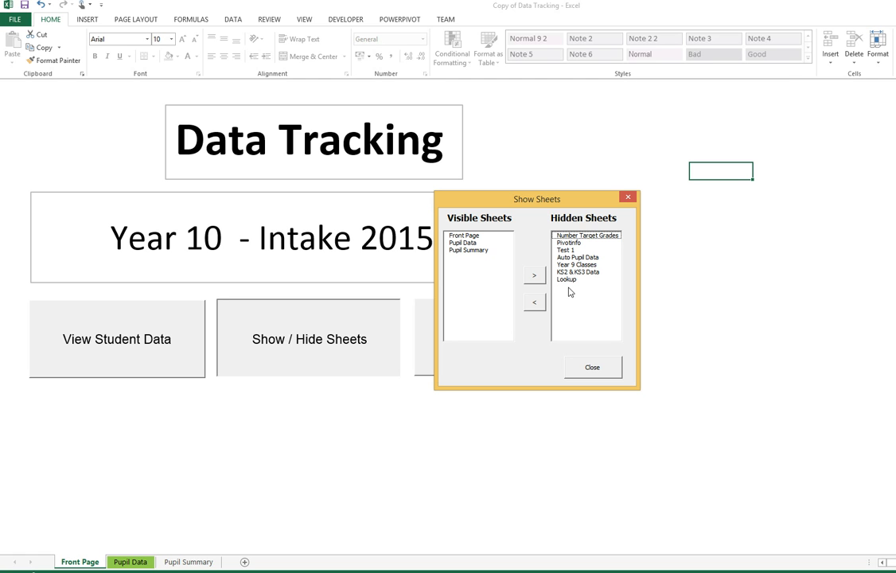
click(566, 250)
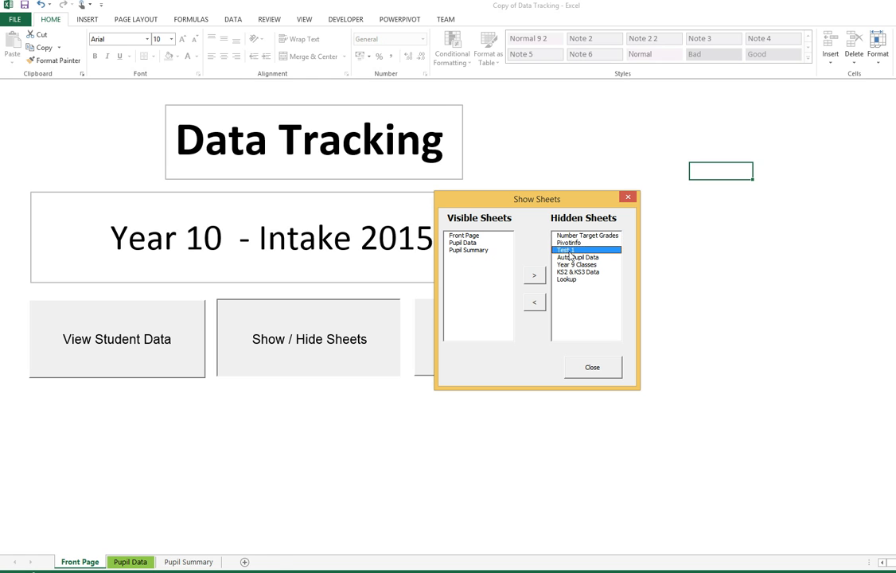
click(535, 302)
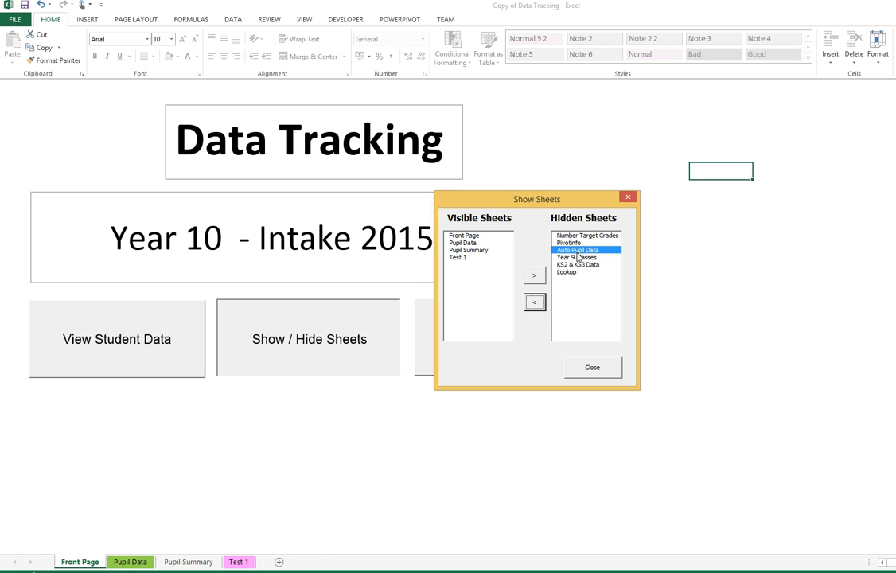
click(535, 302)
click(593, 367)
Inspect the Auto Pupil Data and Test 1 sheets and return to the Front Page
click(299, 564)
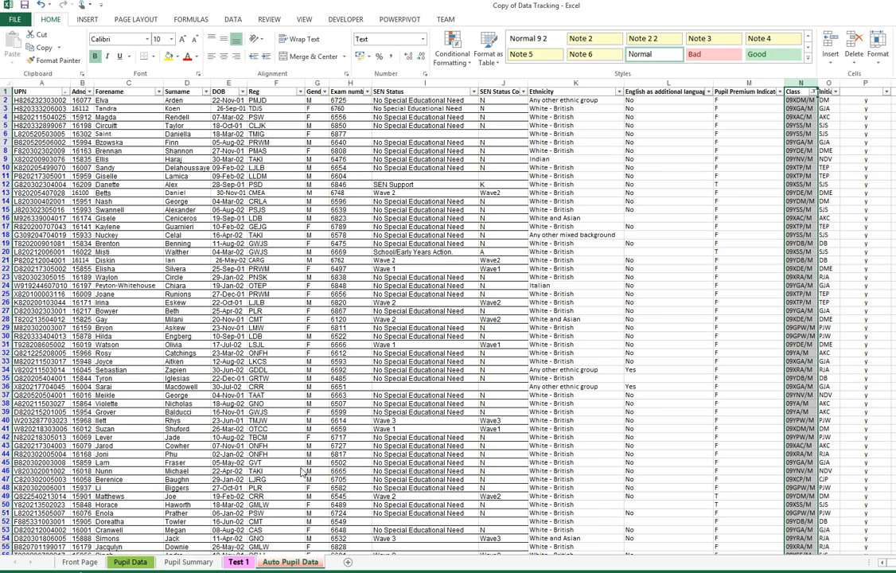
key(ctrl+Page_Up)
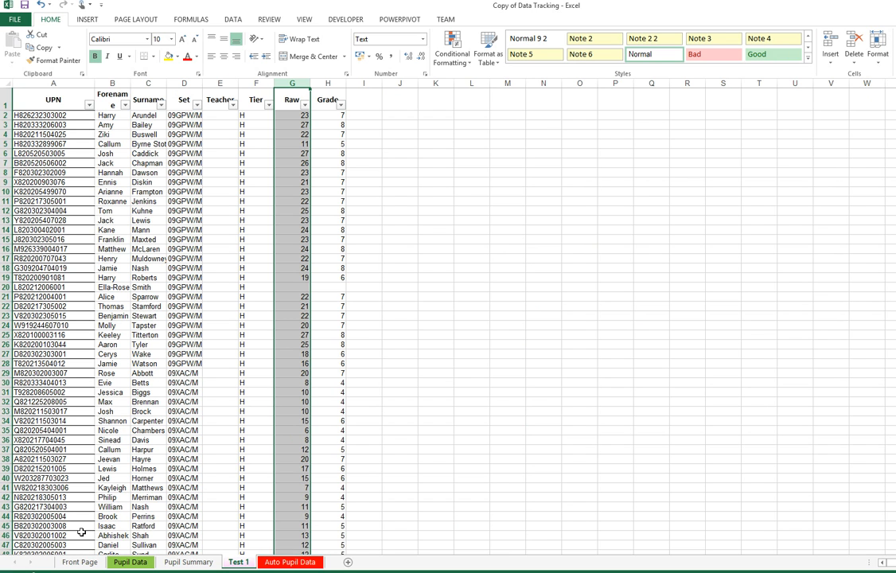
click(89, 565)
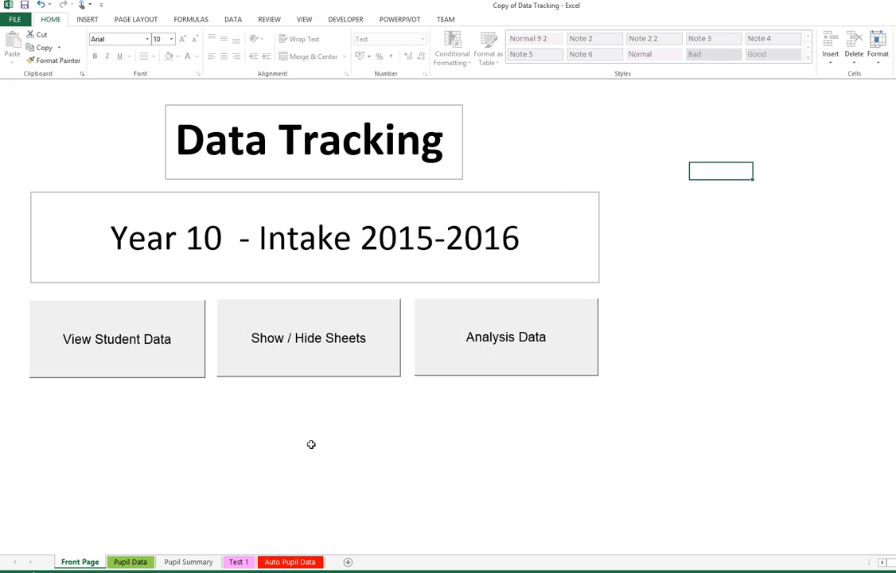
Hide the Test 1 and Auto Pupil Data sheets again through the Show / Hide Sheets dialog
click(342, 348)
click(462, 257)
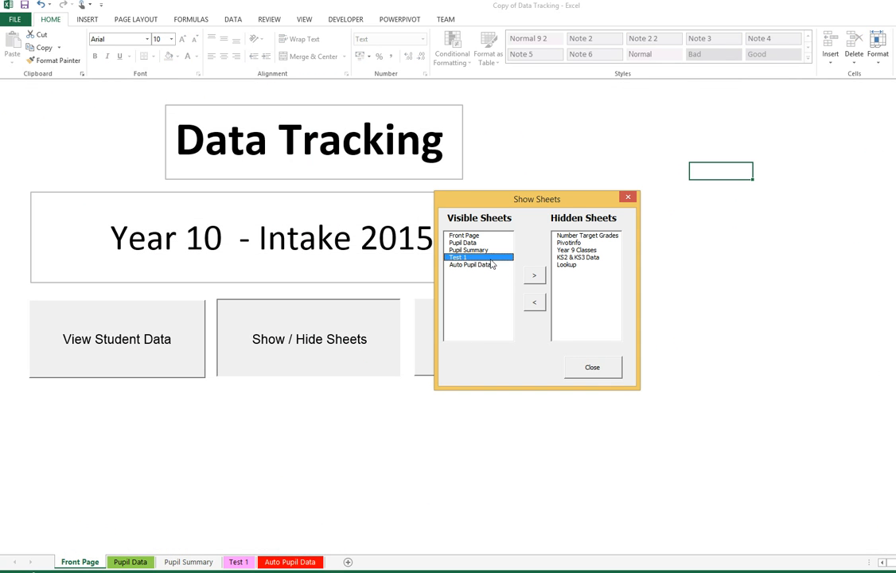
click(534, 276)
click(470, 258)
click(534, 275)
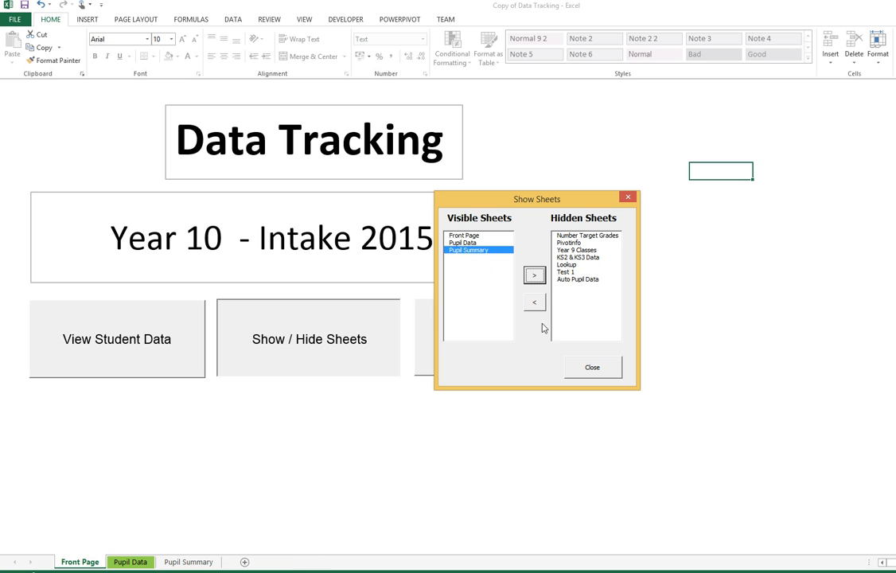
click(598, 371)
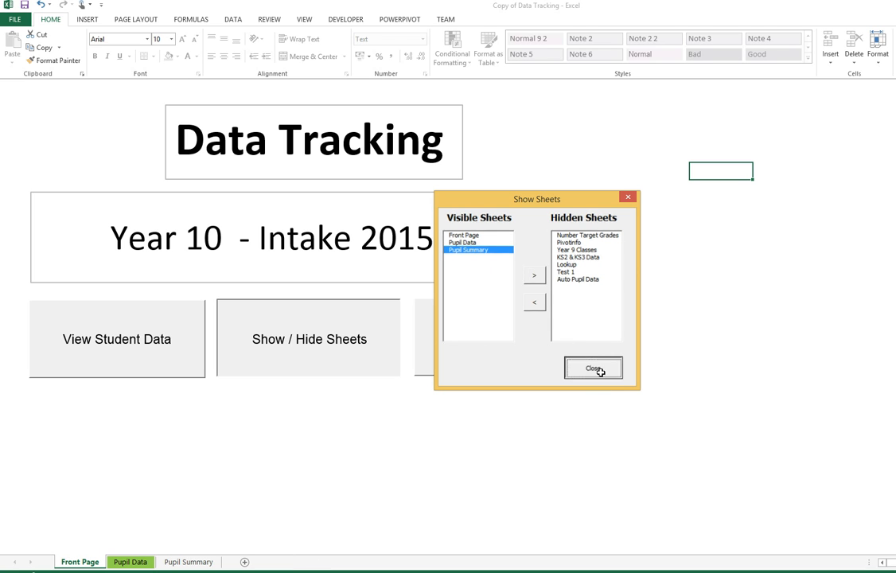
Open the student data sheet and check the cleared KS3 cells
click(100, 348)
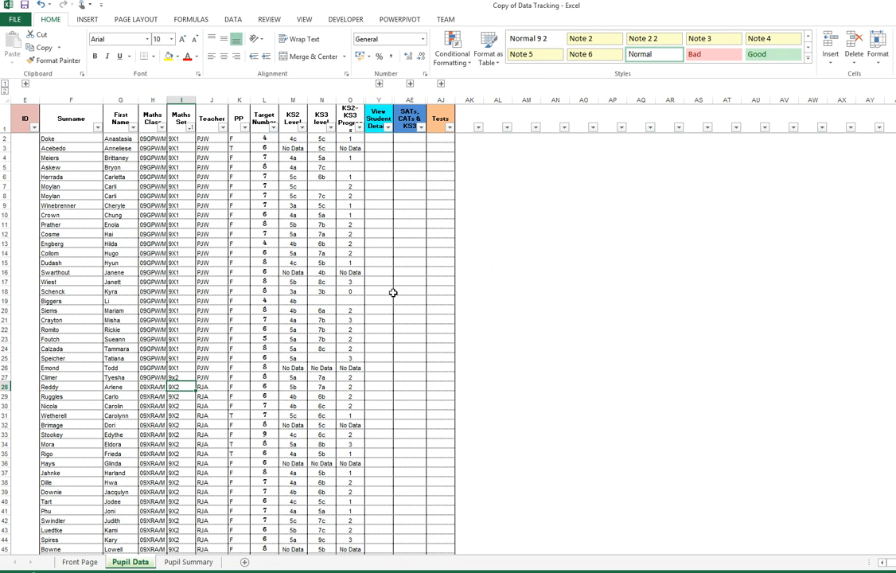
click(331, 186)
click(354, 167)
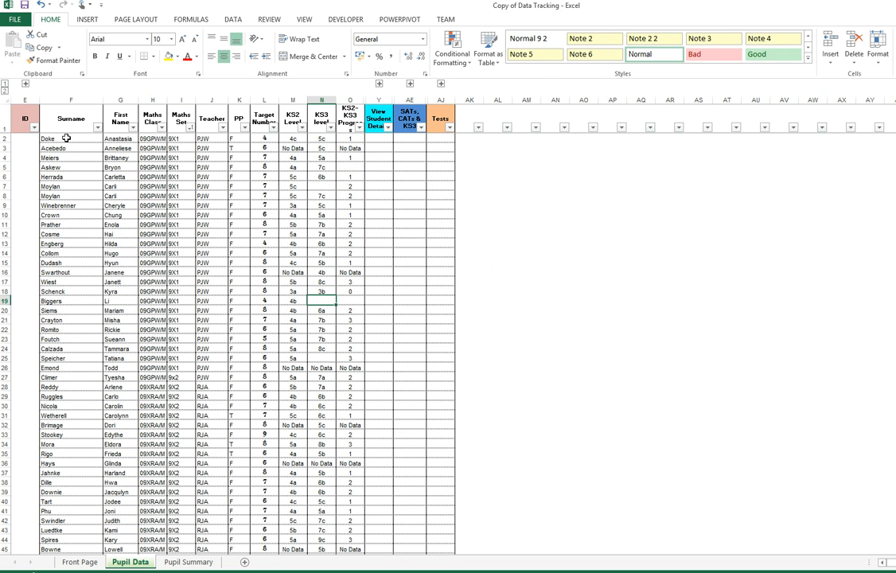
Expand the grouped columns and delete the contents of a block of pupil rows
drag(50, 139, 239, 140)
drag(298, 140, 416, 473)
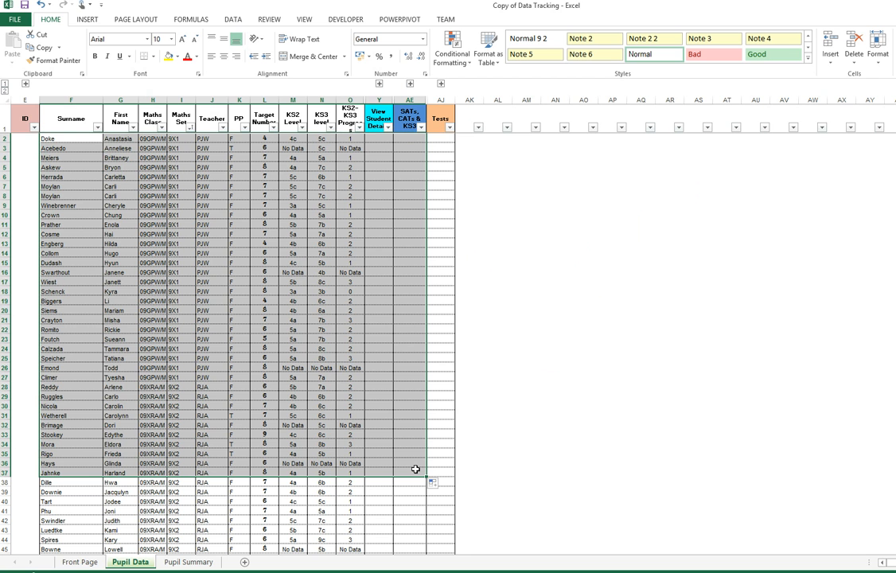
click(26, 83)
drag(30, 196, 541, 427)
key(Delete)
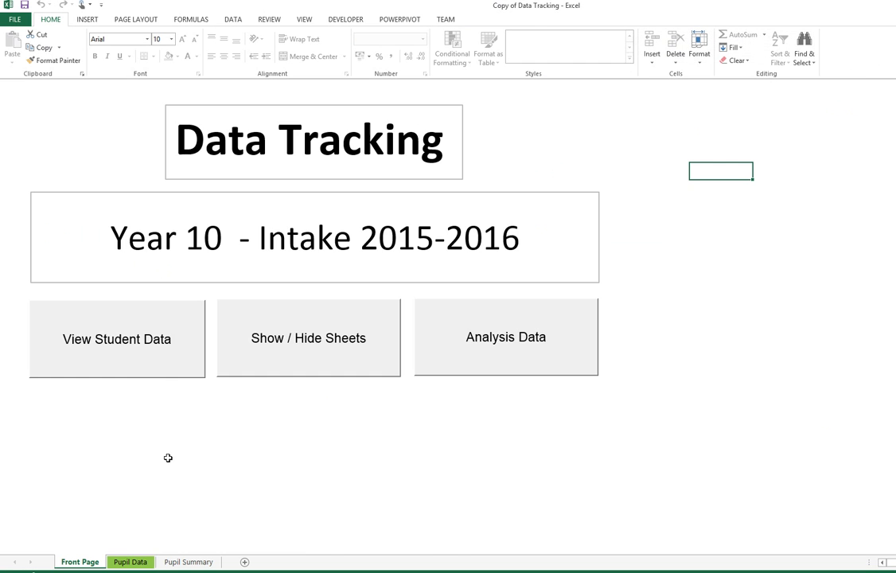
Expand the grouped columns to view each pupil's full record, then collapse them
click(140, 360)
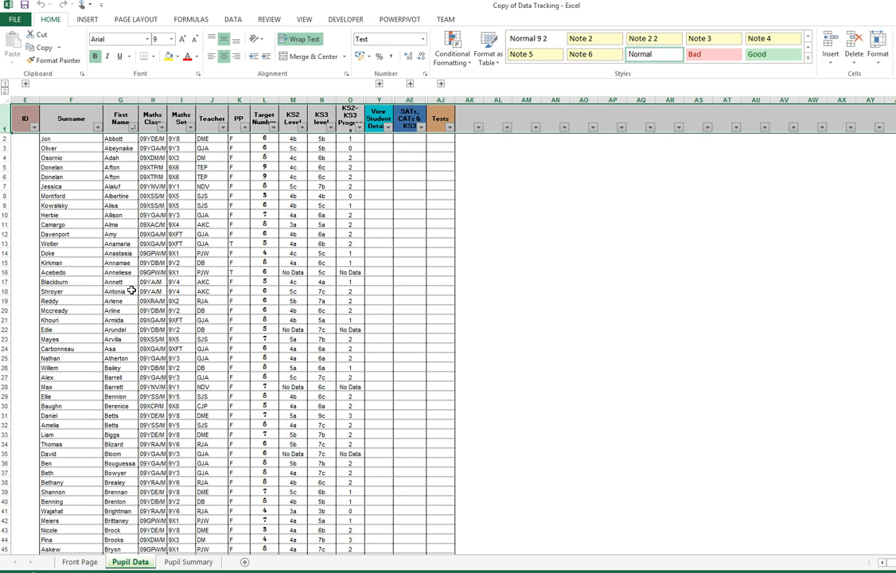
click(4, 292)
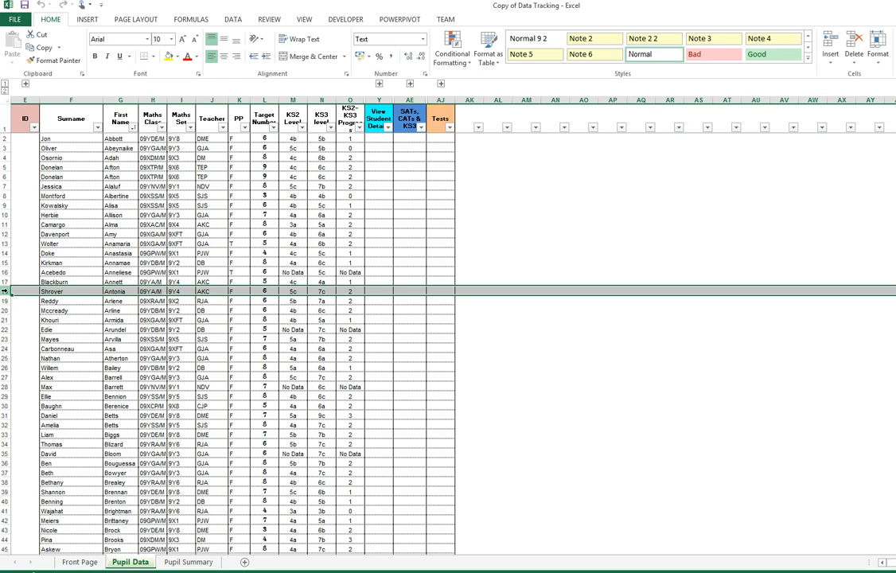
click(441, 84)
click(379, 83)
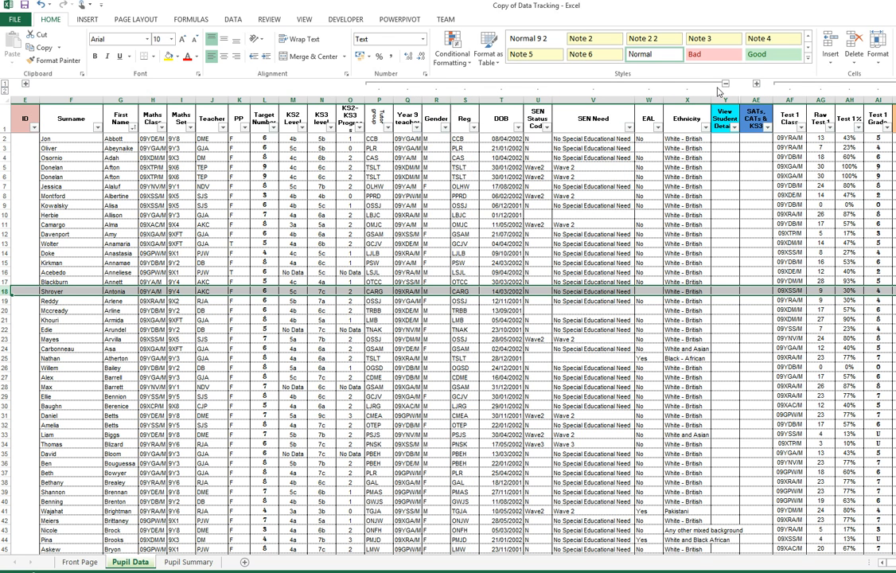
click(726, 84)
click(559, 84)
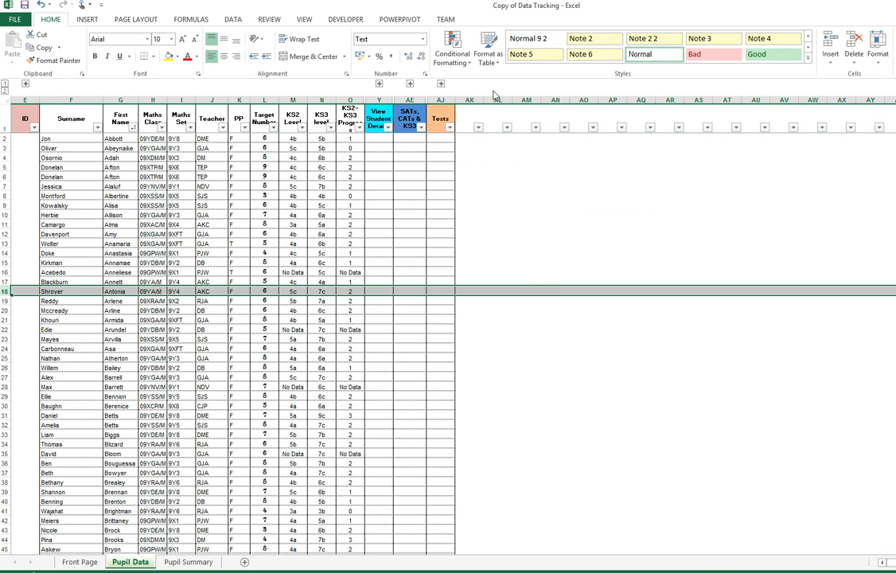
Open the Pupil Summary sheet and choose a different pupil from the Select Student list
click(191, 562)
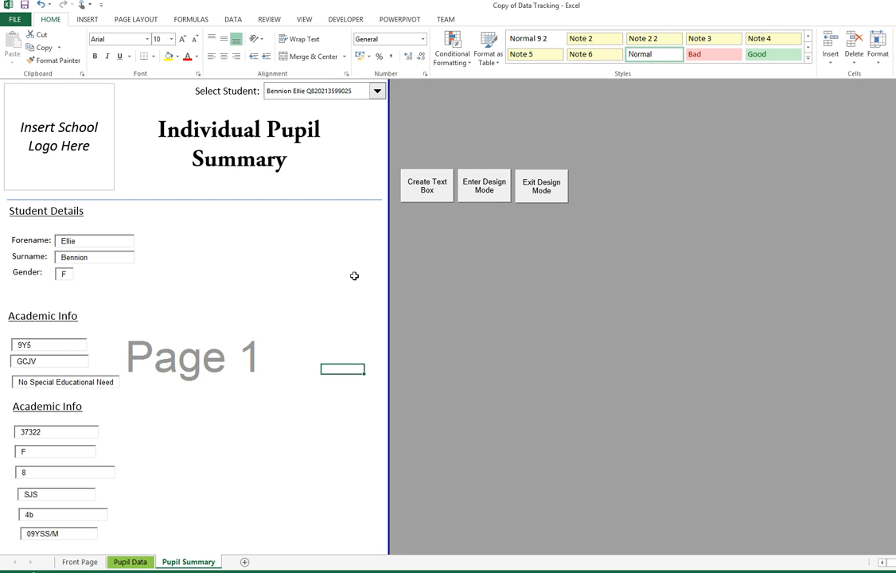
click(377, 91)
drag(380, 119, 382, 139)
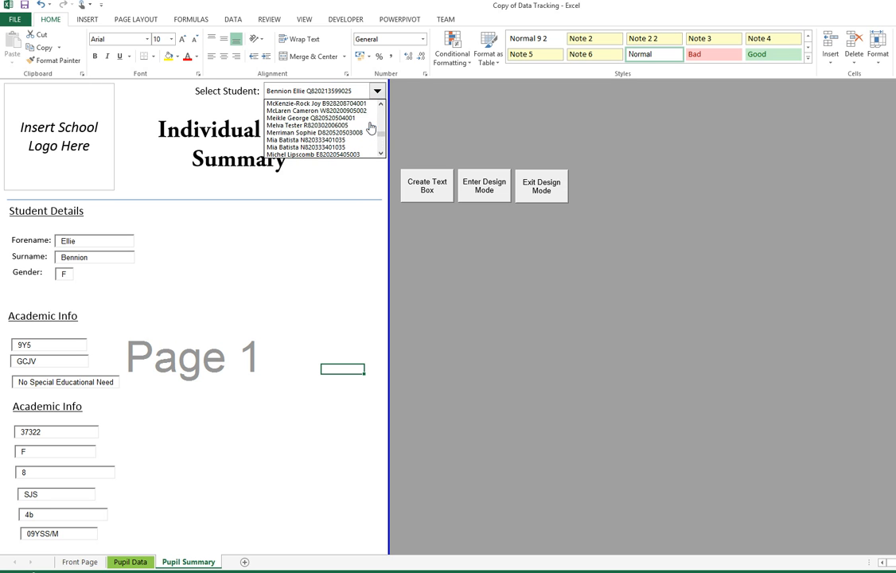
click(321, 119)
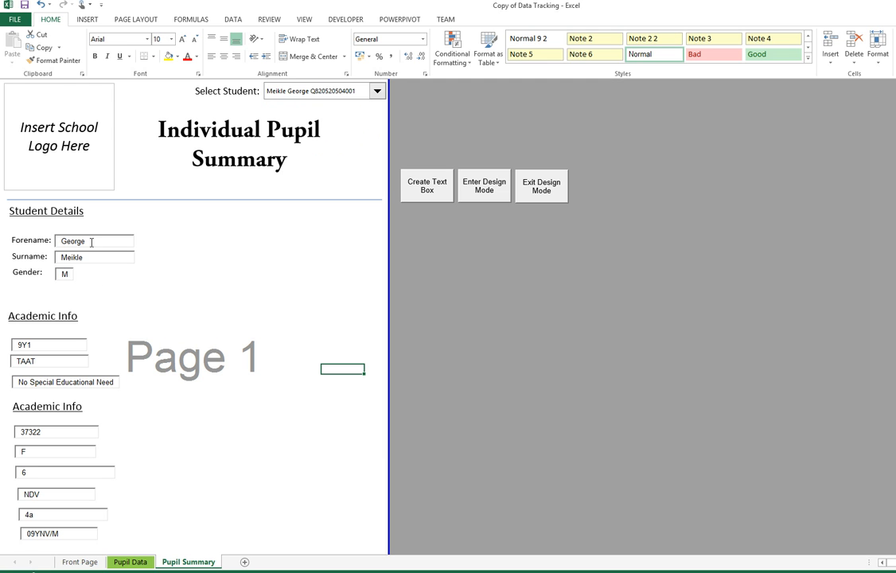
Choose another pupil near the top of the Select Student list to refresh the summary
click(377, 91)
scroll(350, 119, up, 3)
click(350, 118)
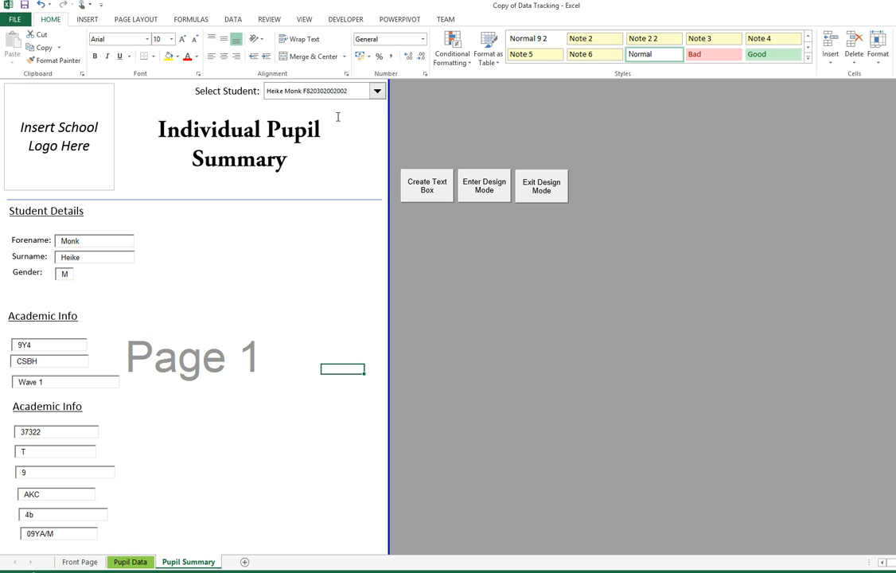
Pick two more pupils in turn from the Select Student list
click(377, 92)
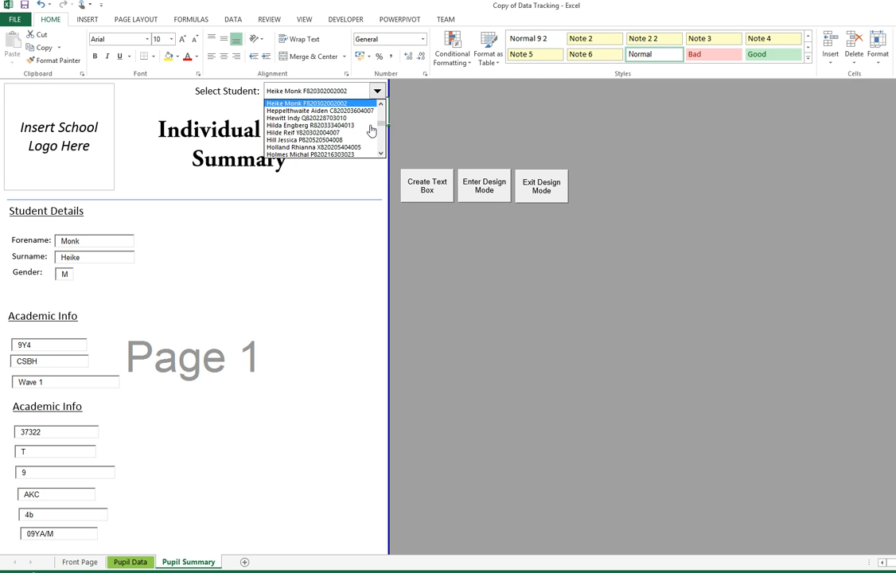
drag(381, 124, 383, 142)
click(311, 132)
click(377, 92)
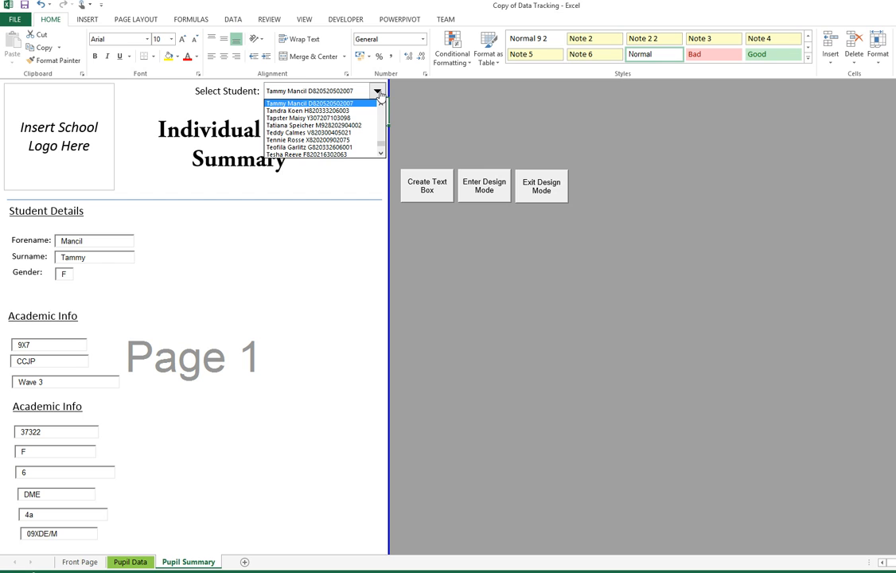
click(340, 118)
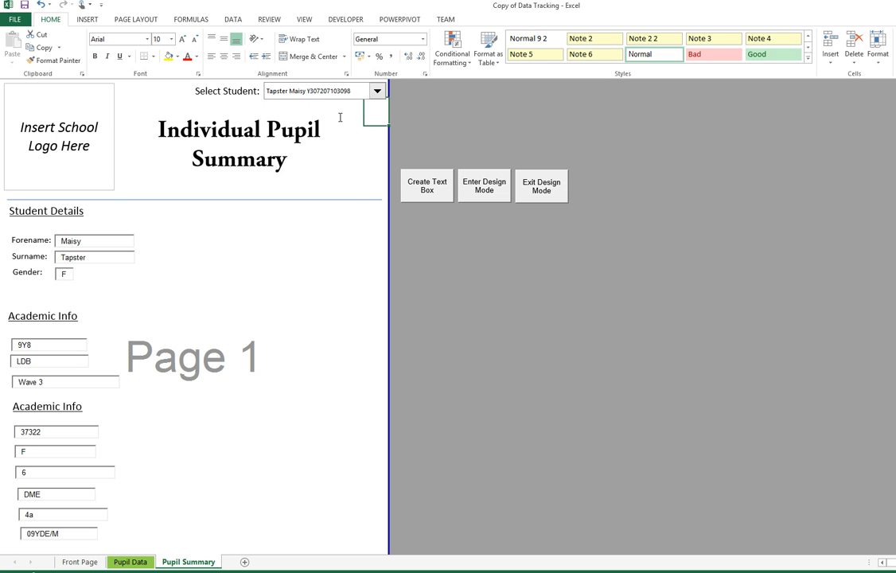
Switch to the Year 9 Intake 2015-2016 workbook's dashboard and set the left chart's Choose Data to Show to Maths Class
mouse_move(199, 567)
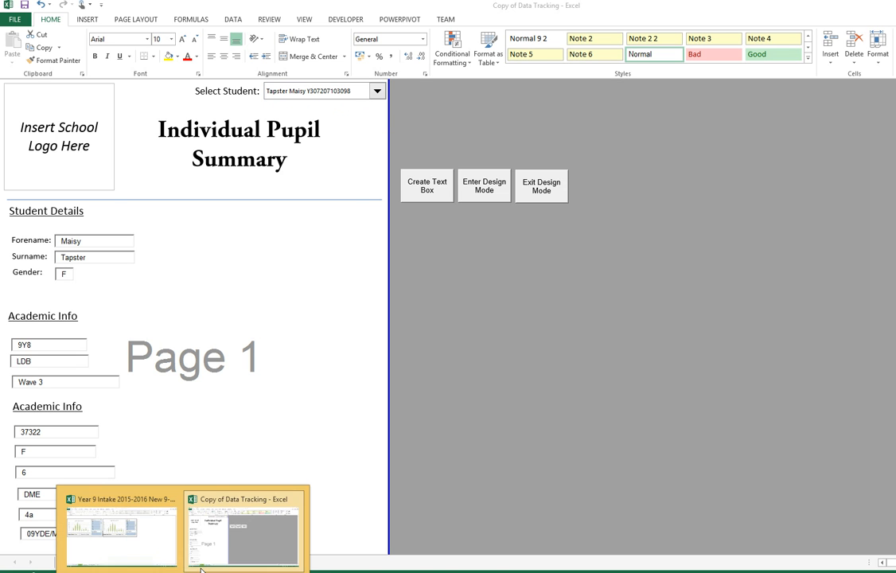
click(145, 531)
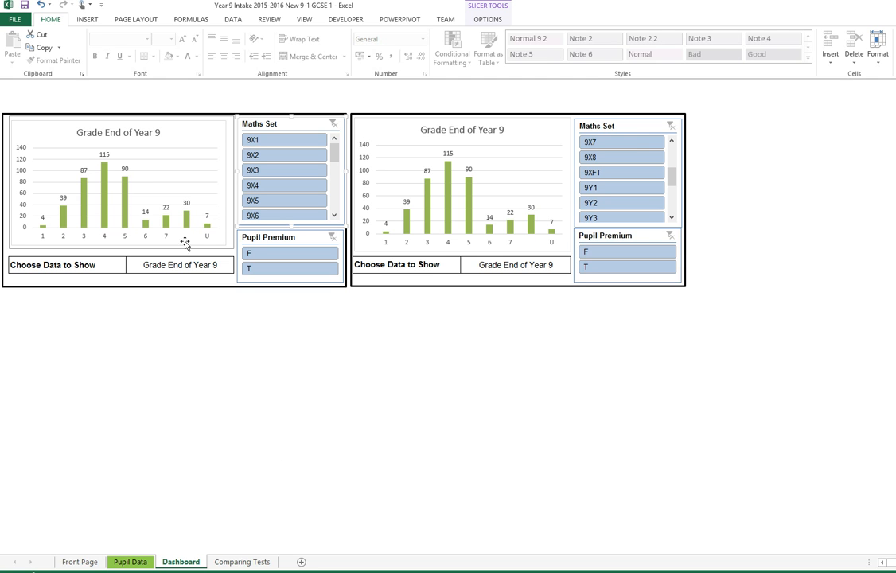
click(223, 266)
click(238, 268)
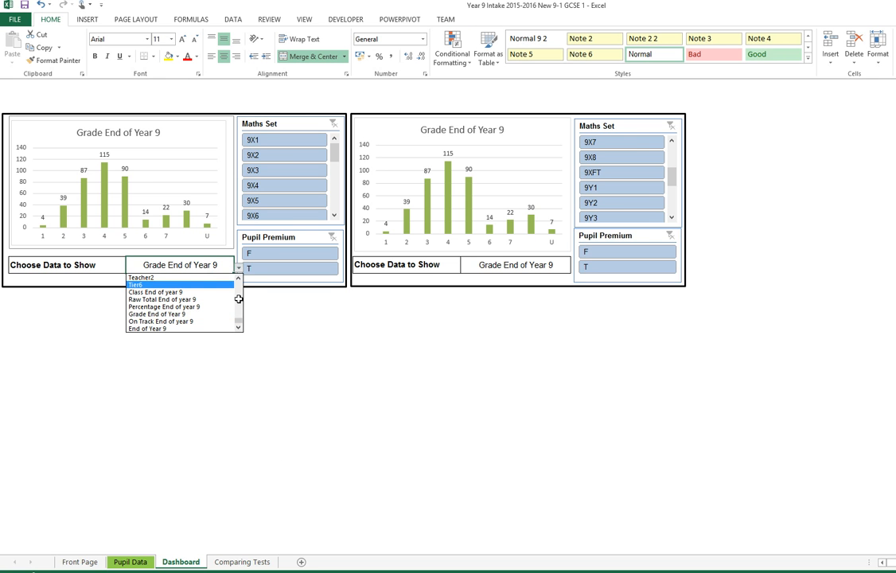
click(240, 317)
drag(241, 312, 238, 280)
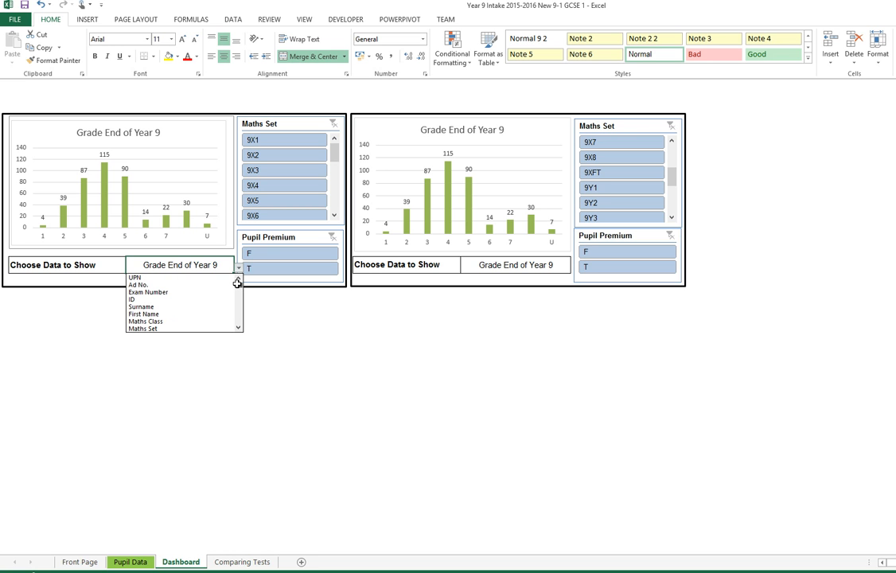
click(185, 321)
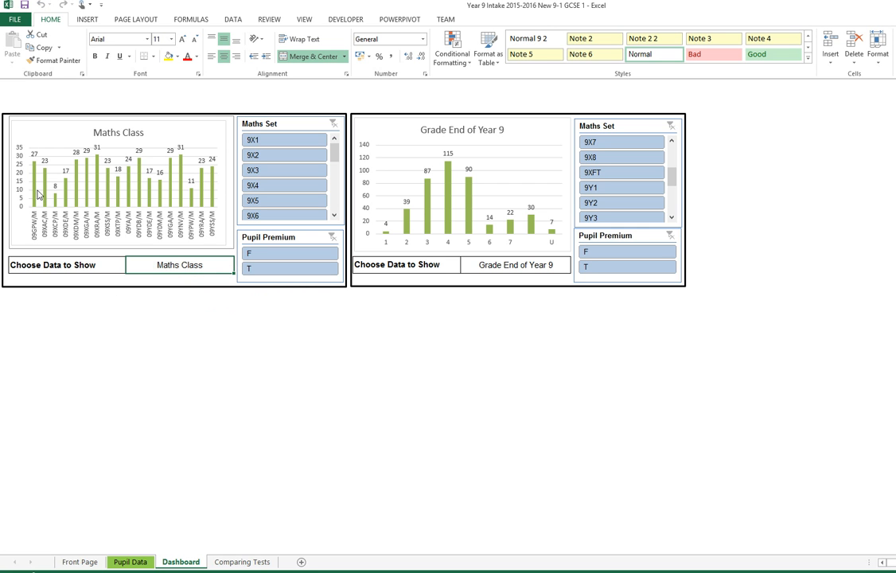
Set the left chart's Choose Data to Show back to Grade End of Year 9
click(214, 269)
click(238, 269)
drag(238, 280, 239, 326)
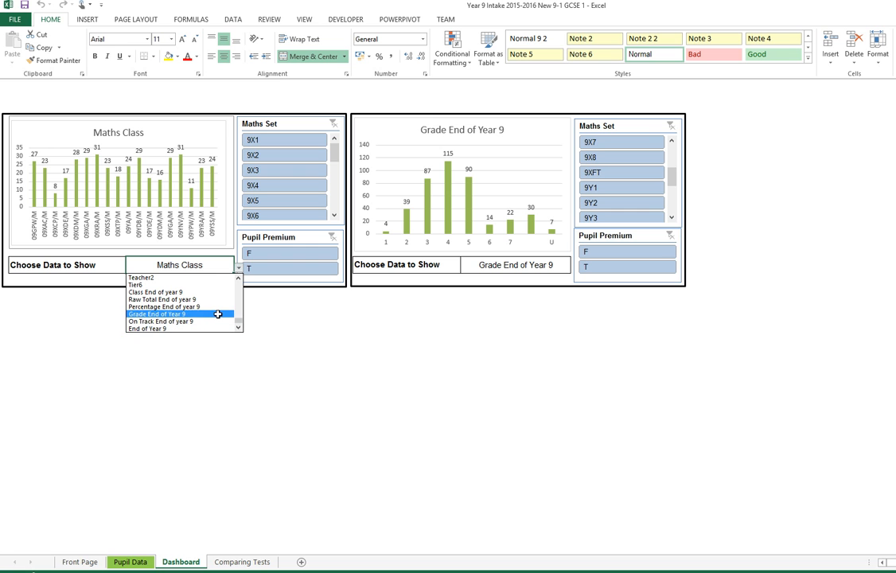
click(217, 314)
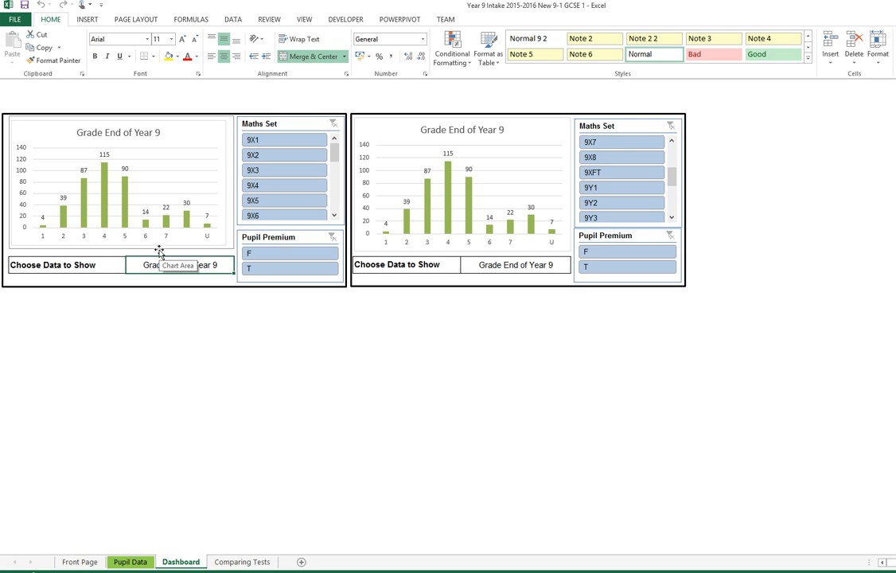
Try the Pupil Premium slicers, filtering the left chart to F and the right chart to T, then clear them
click(288, 258)
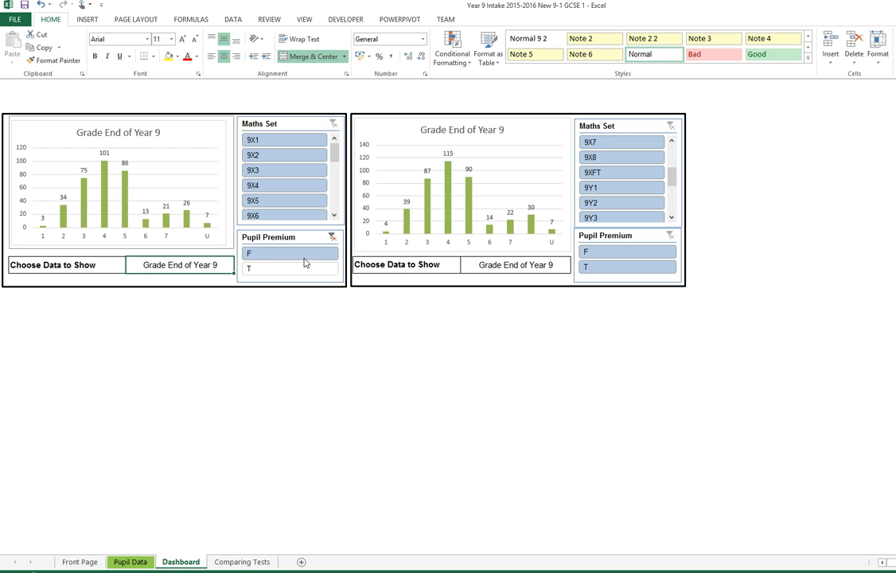
click(643, 268)
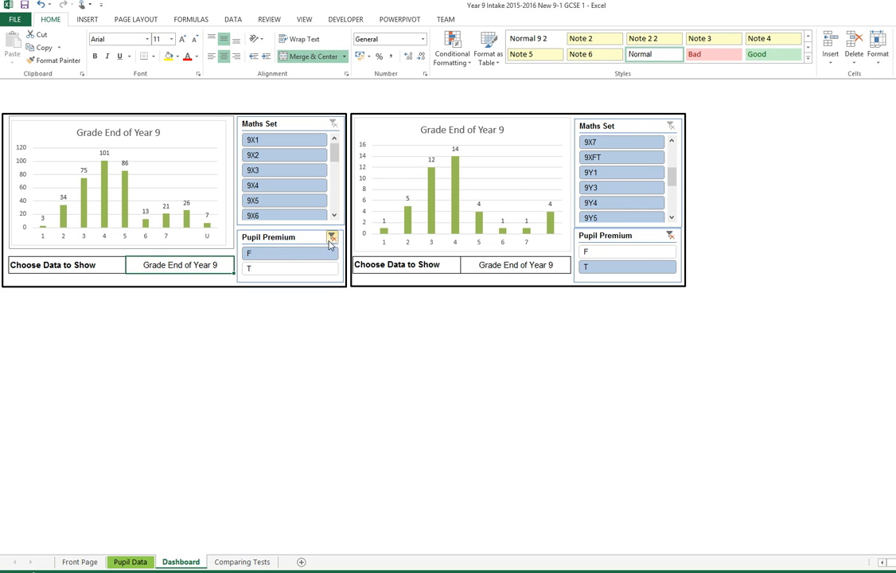
click(670, 235)
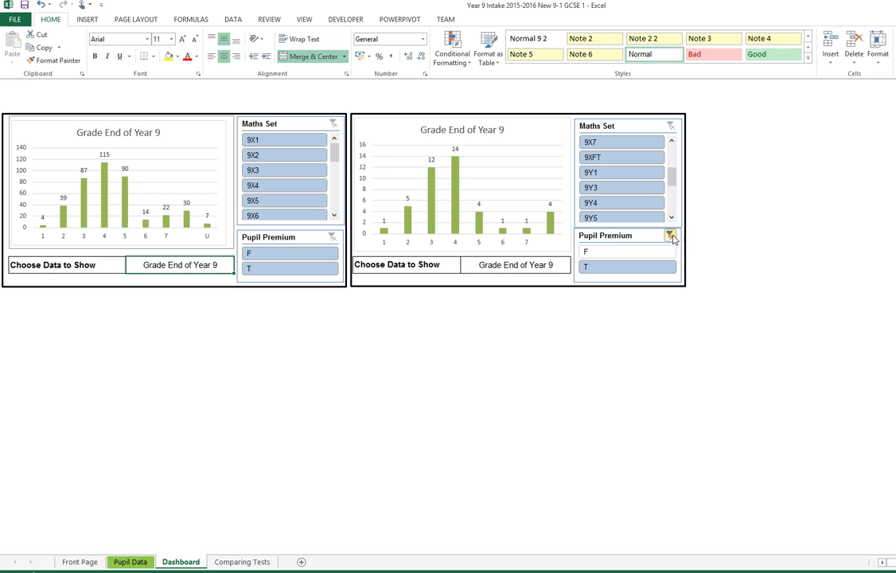
Filter the left chart to Maths Set 9X1 and the right chart to Maths Set 9Y1
click(272, 140)
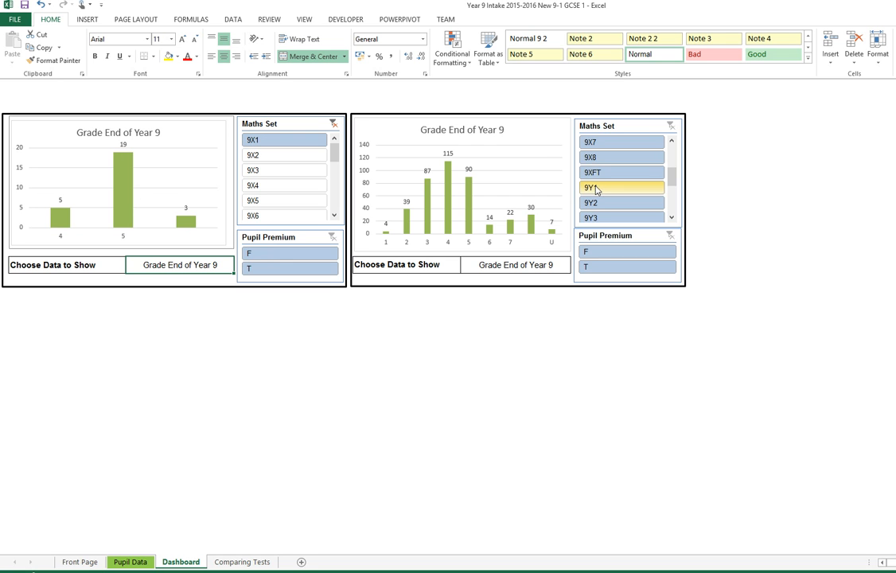
click(606, 188)
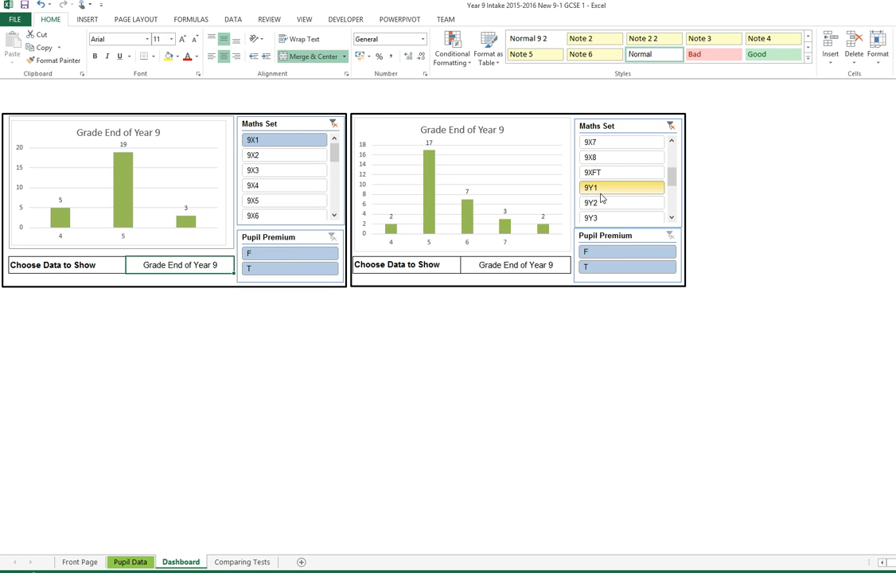